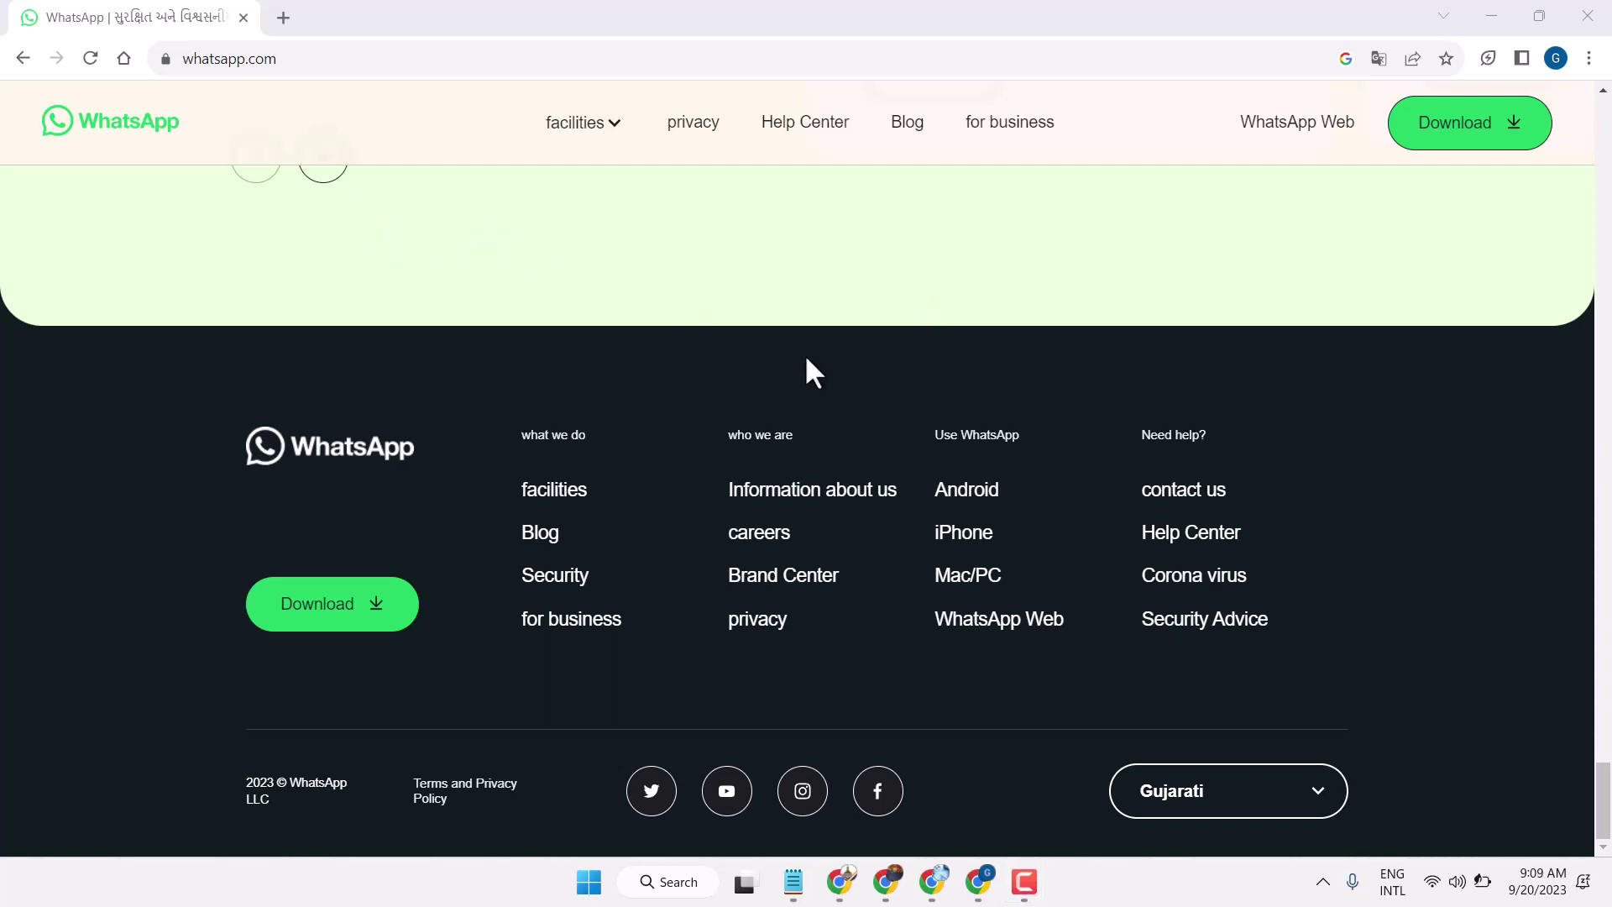
scroll(806, 372, "up", 4)
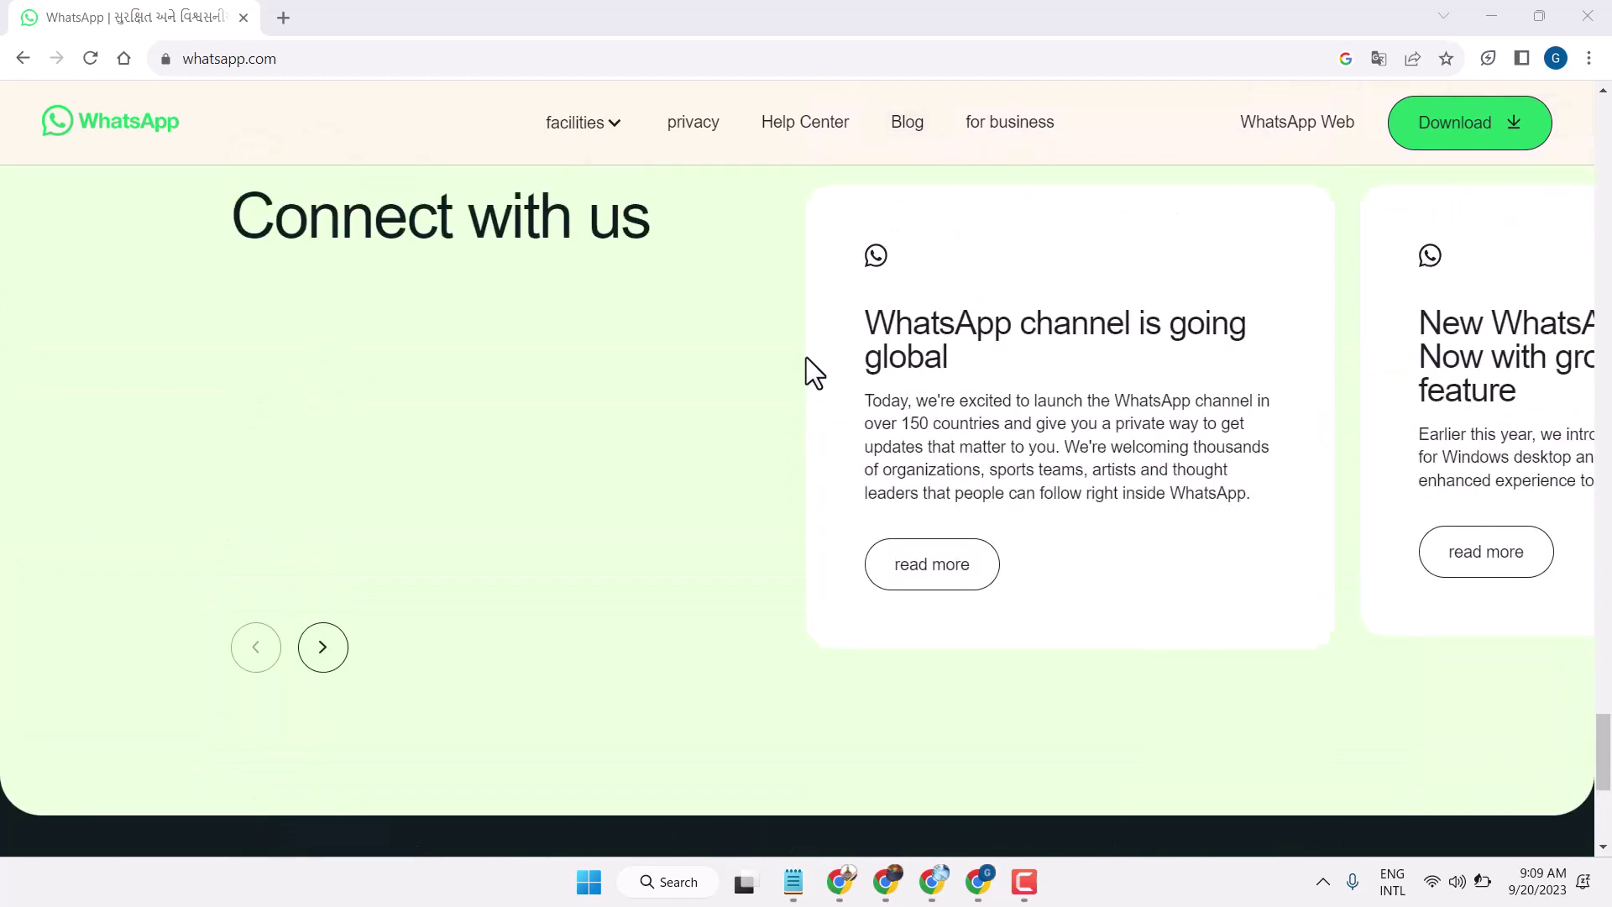
scroll(813, 372, "up", 2)
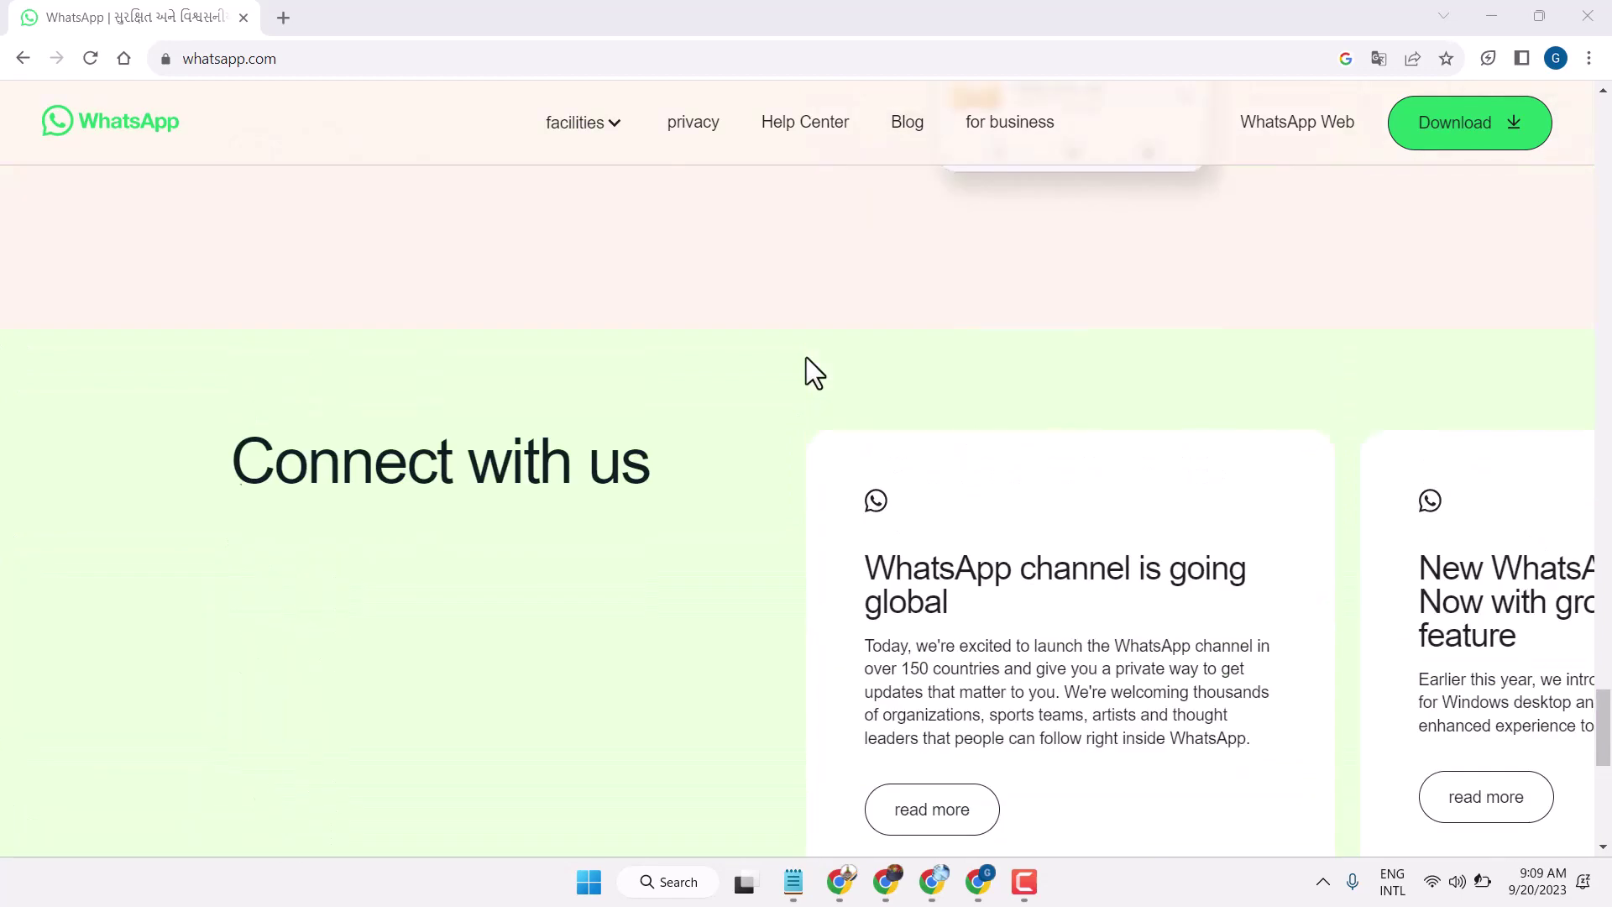
scroll(814, 372, "up", 4)
scroll(806, 358, "up", 4)
scroll(806, 358, "up", 3)
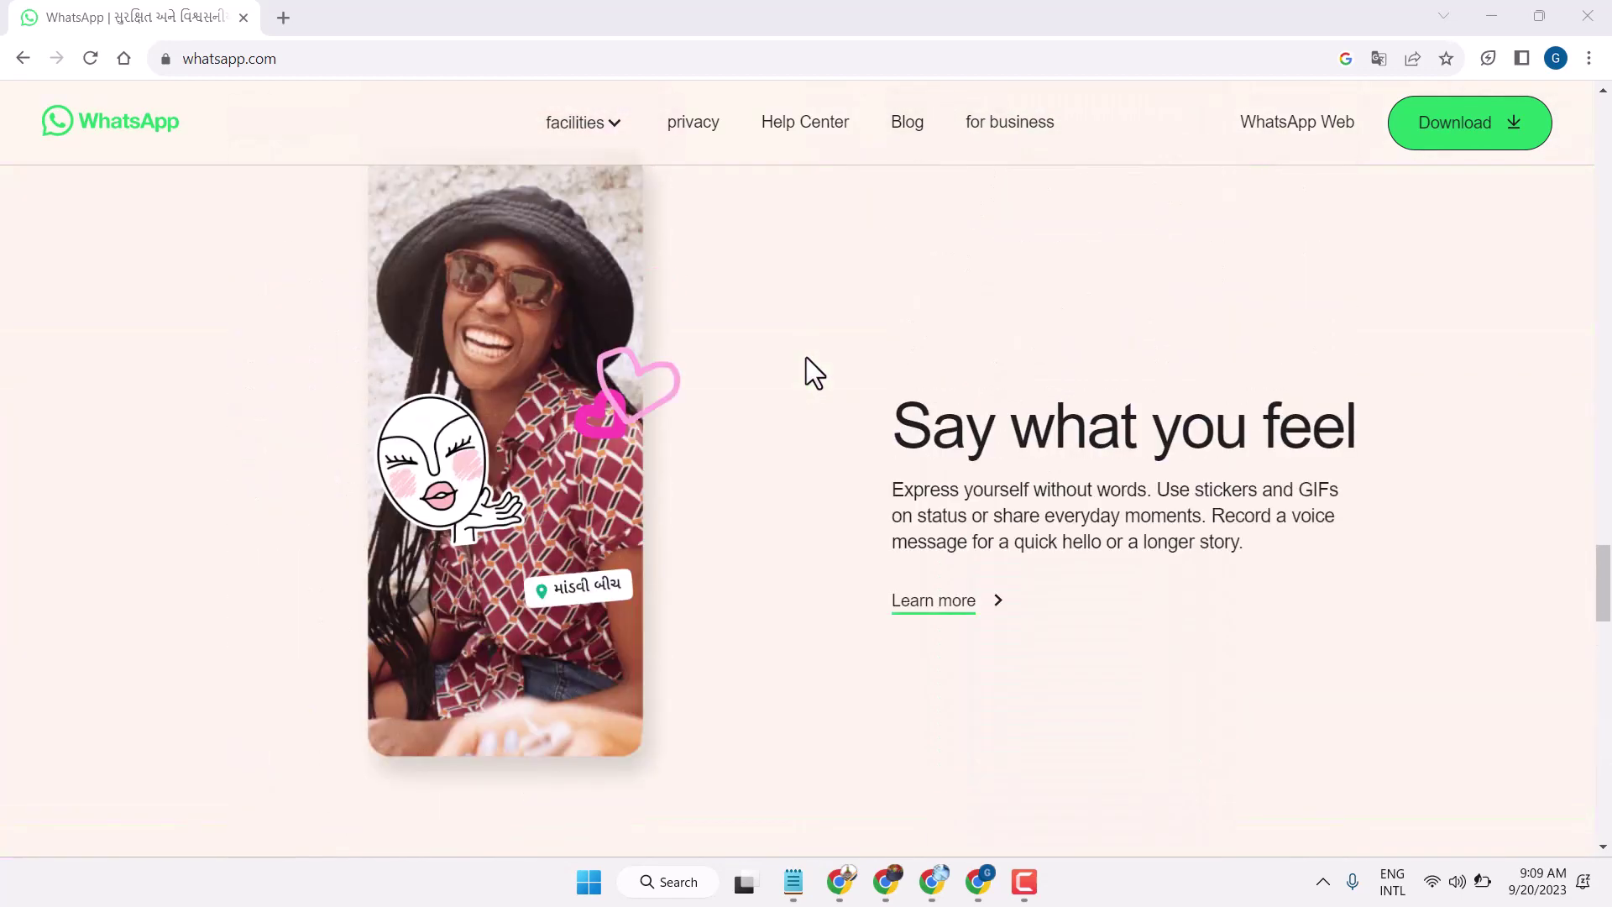
scroll(806, 357, "up", 4)
scroll(806, 358, "up", 3)
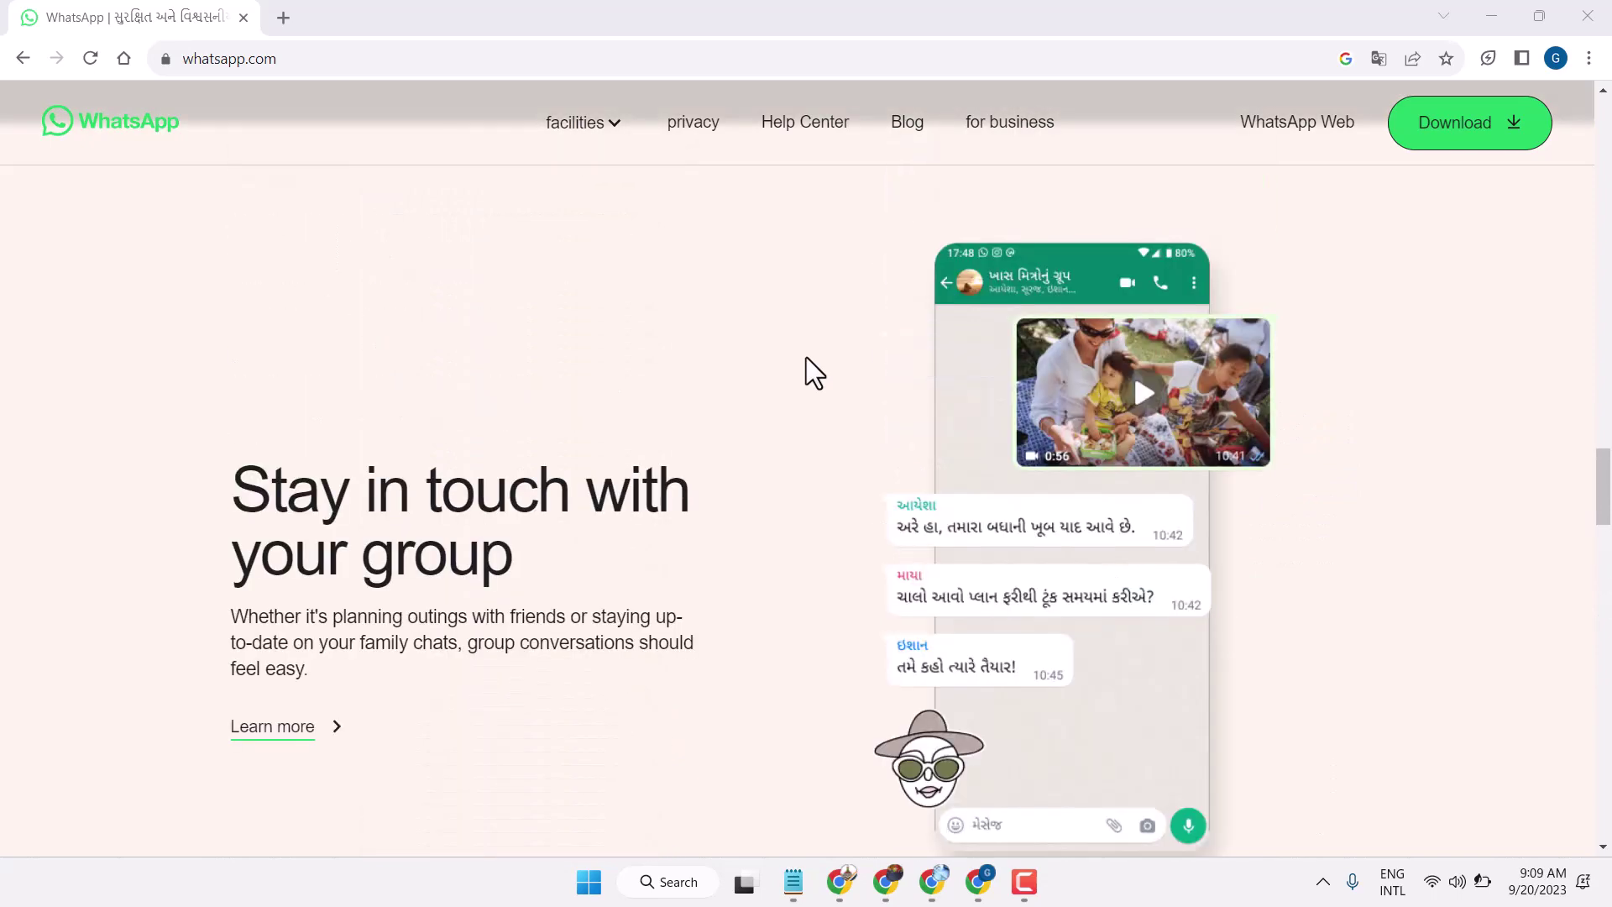
scroll(814, 372, "up", 2)
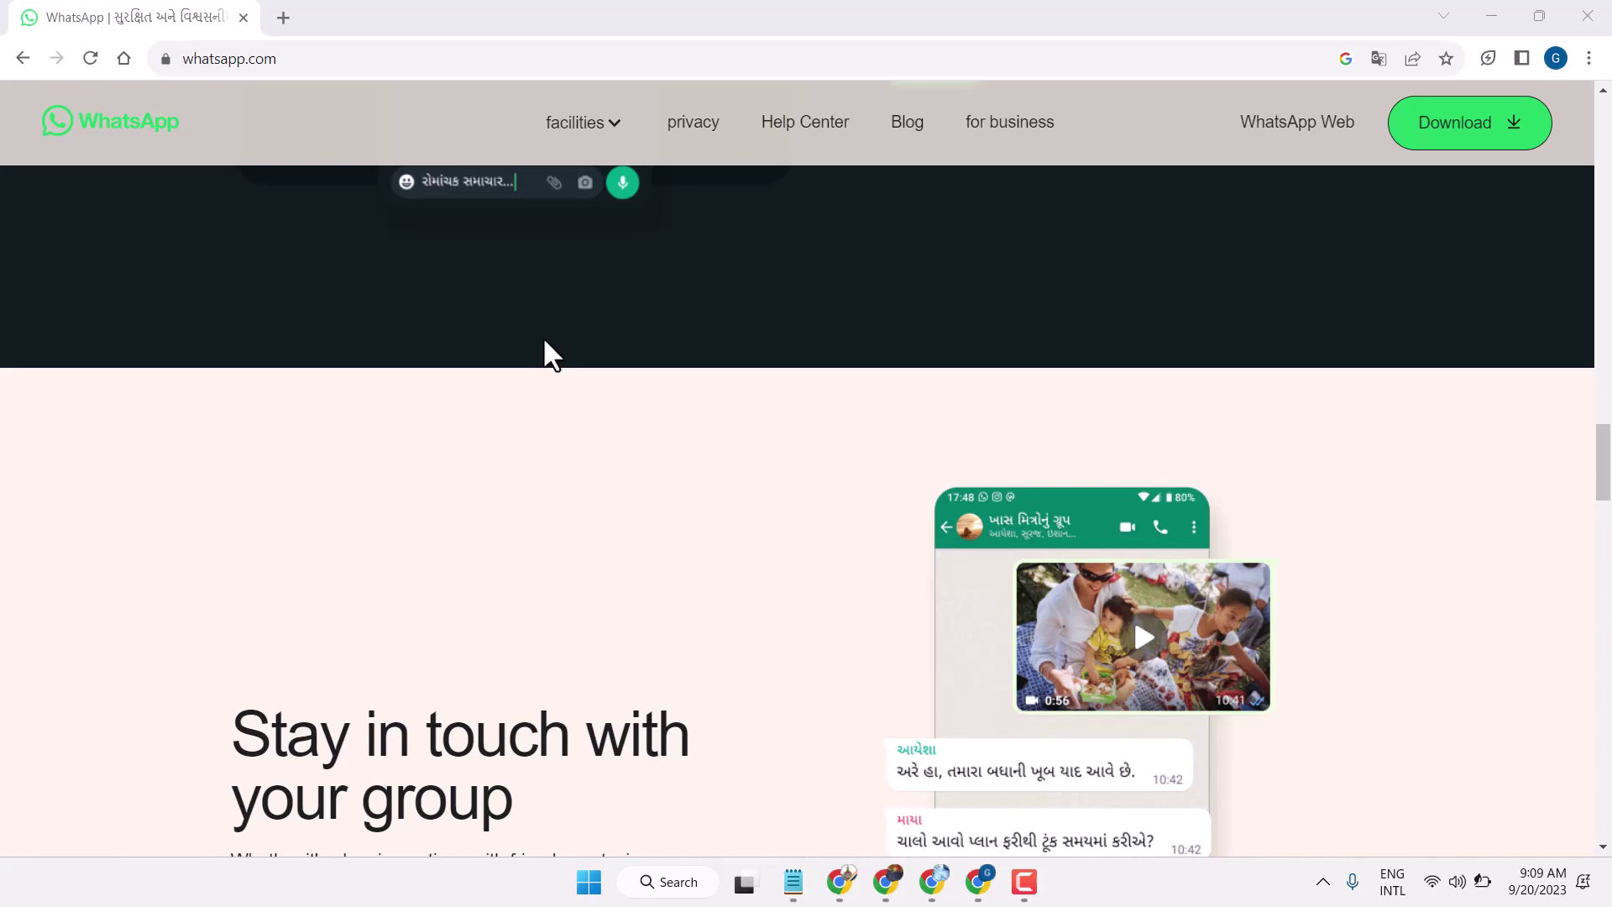
scroll(543, 336, "up", 4)
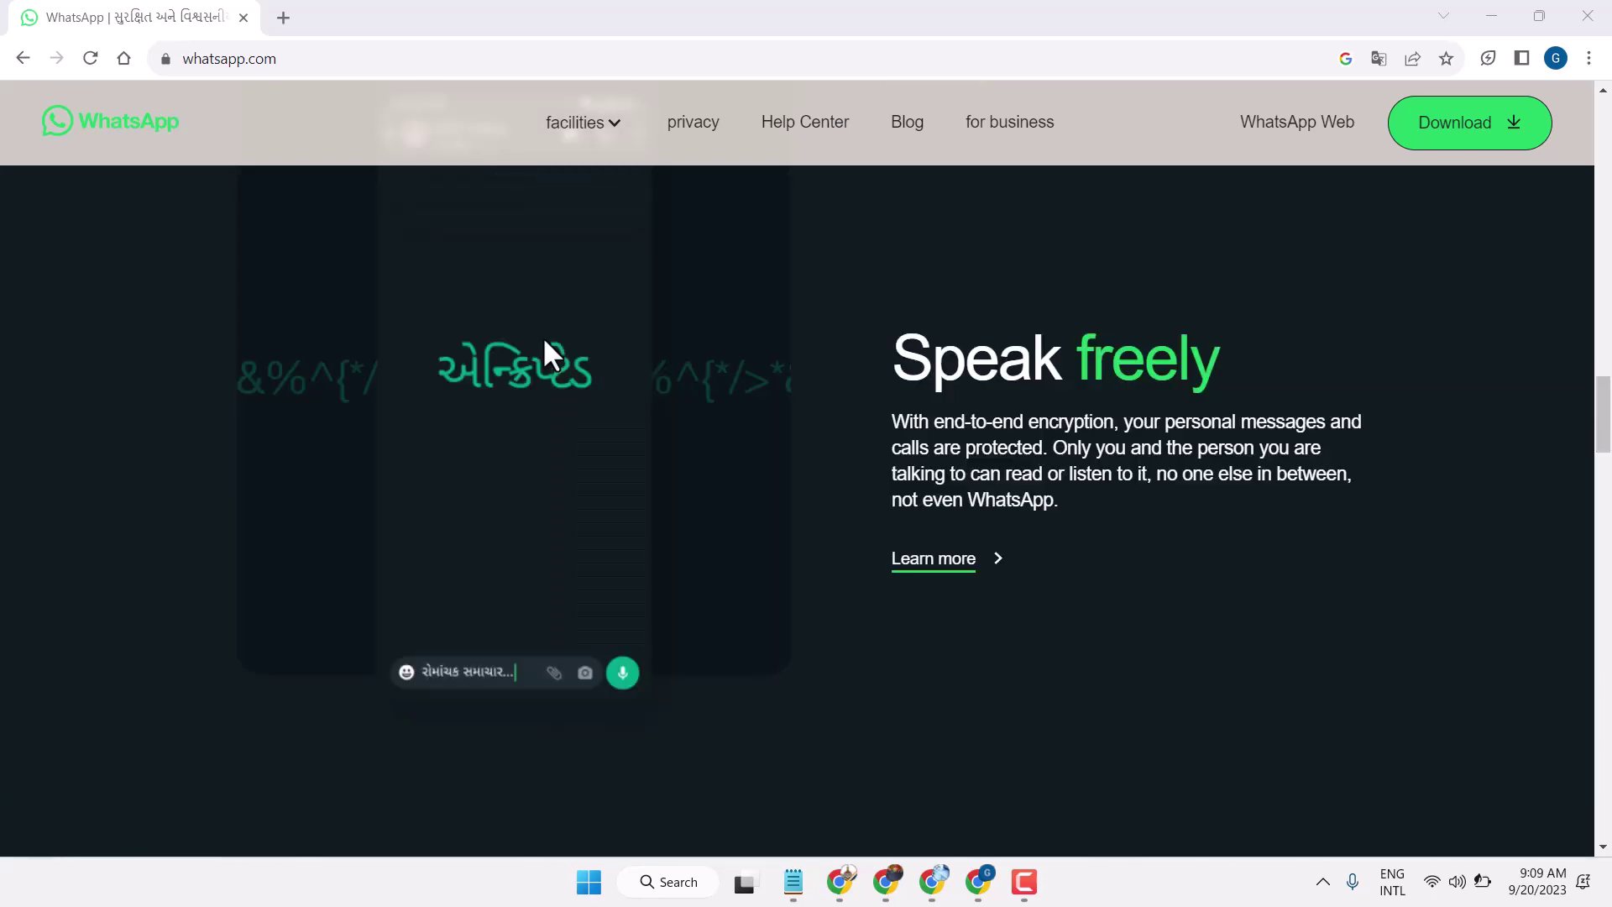
scroll(543, 337, "up", 3)
scroll(545, 338, "up", 2)
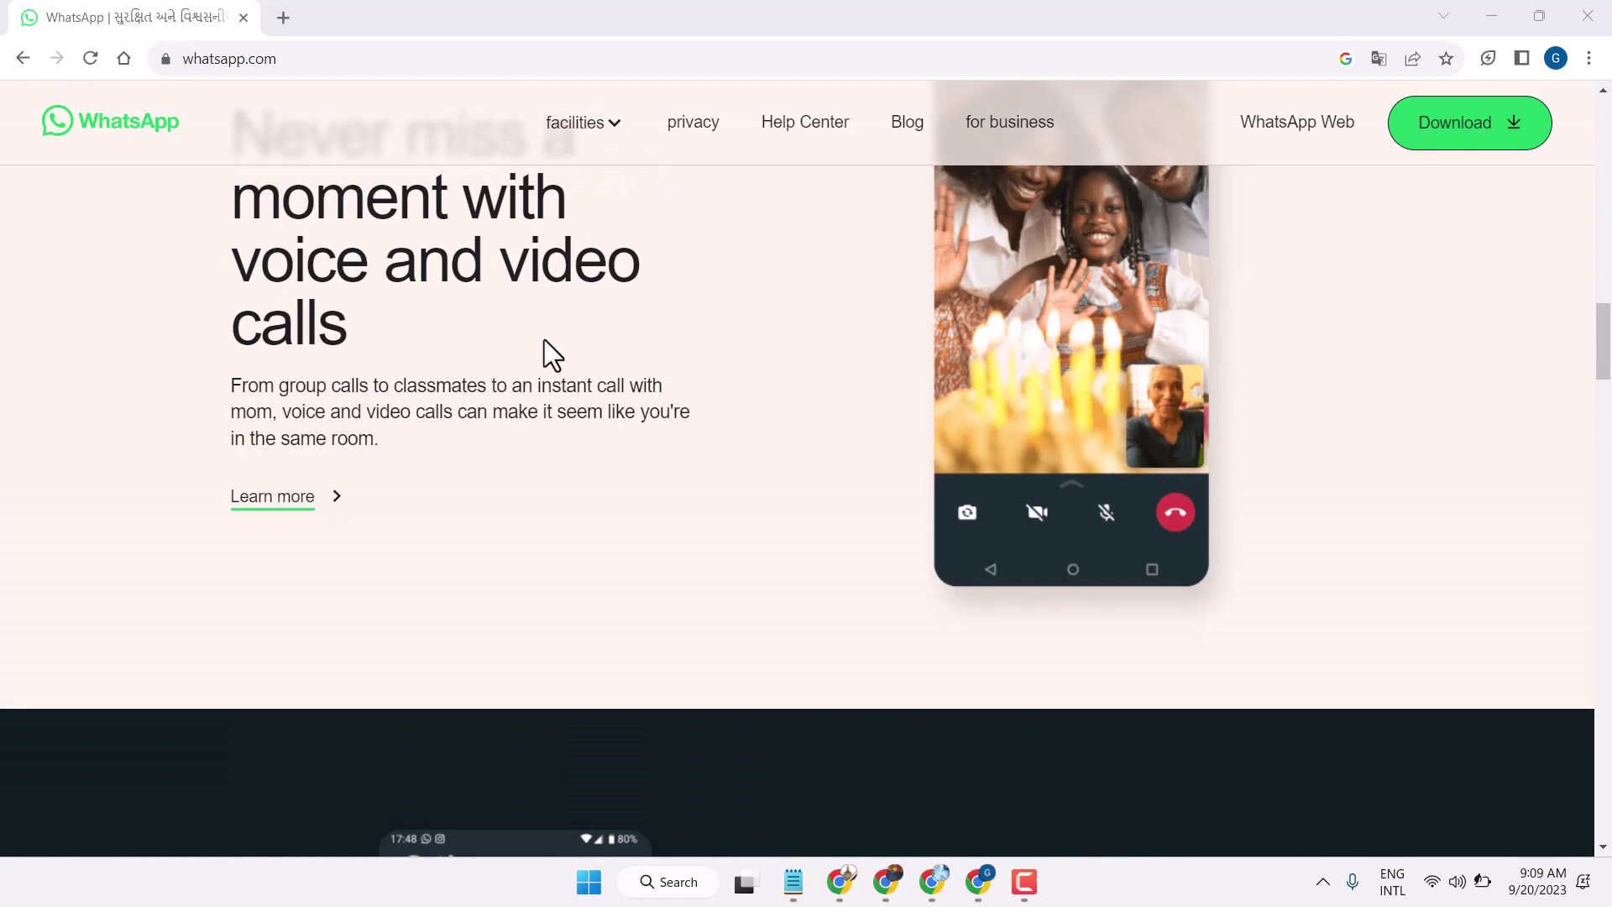
scroll(544, 338, "up", 1)
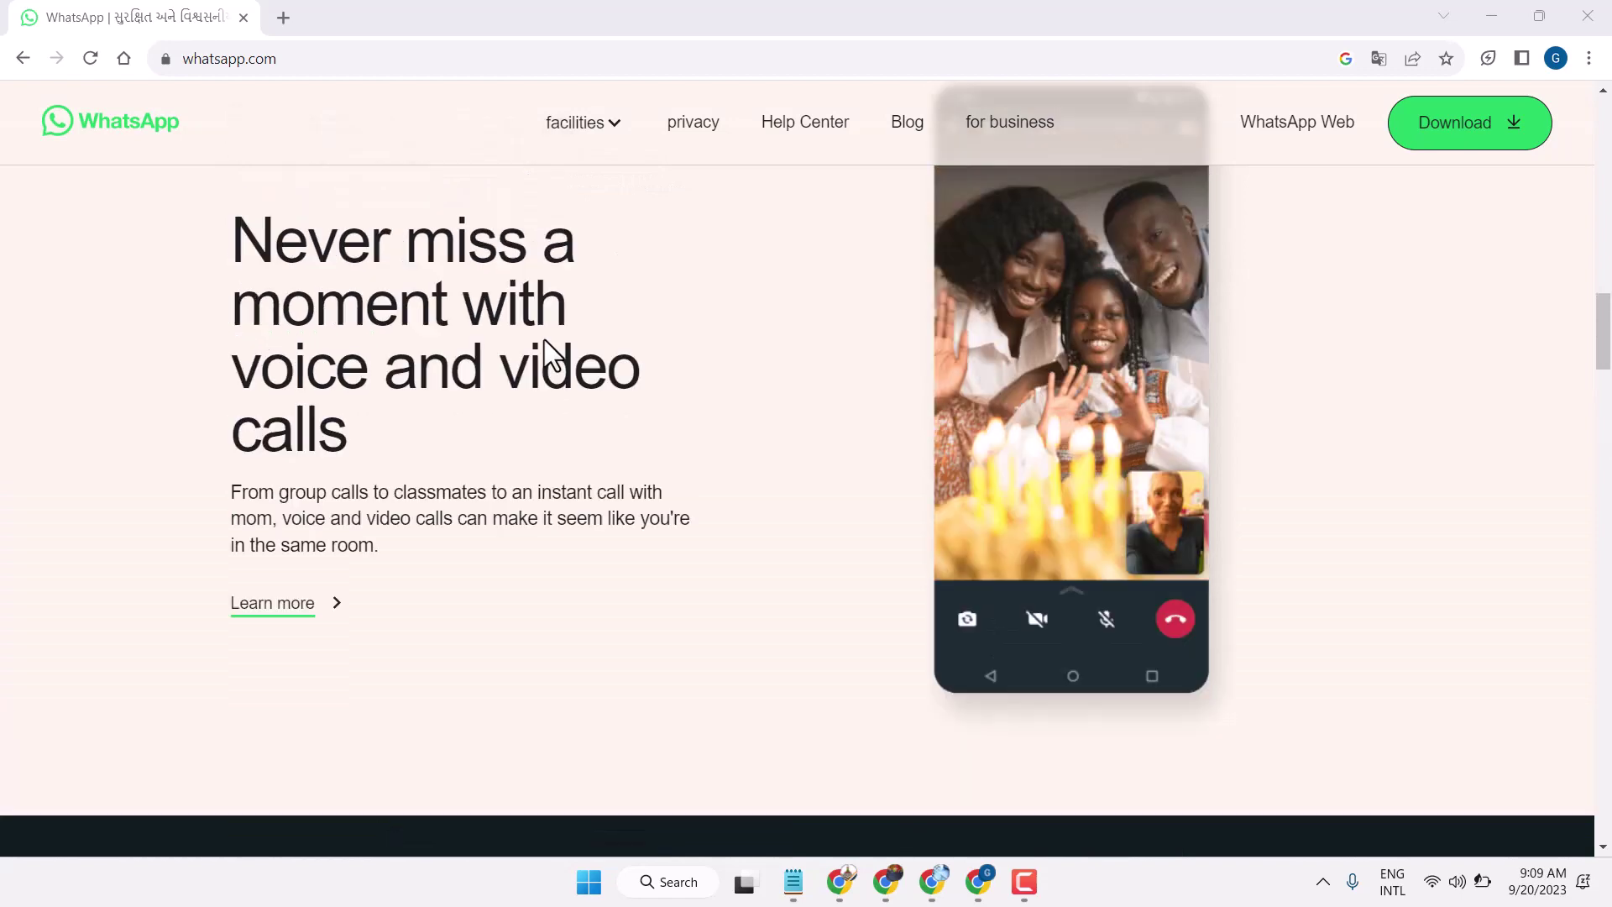
scroll(545, 339, "up", 3)
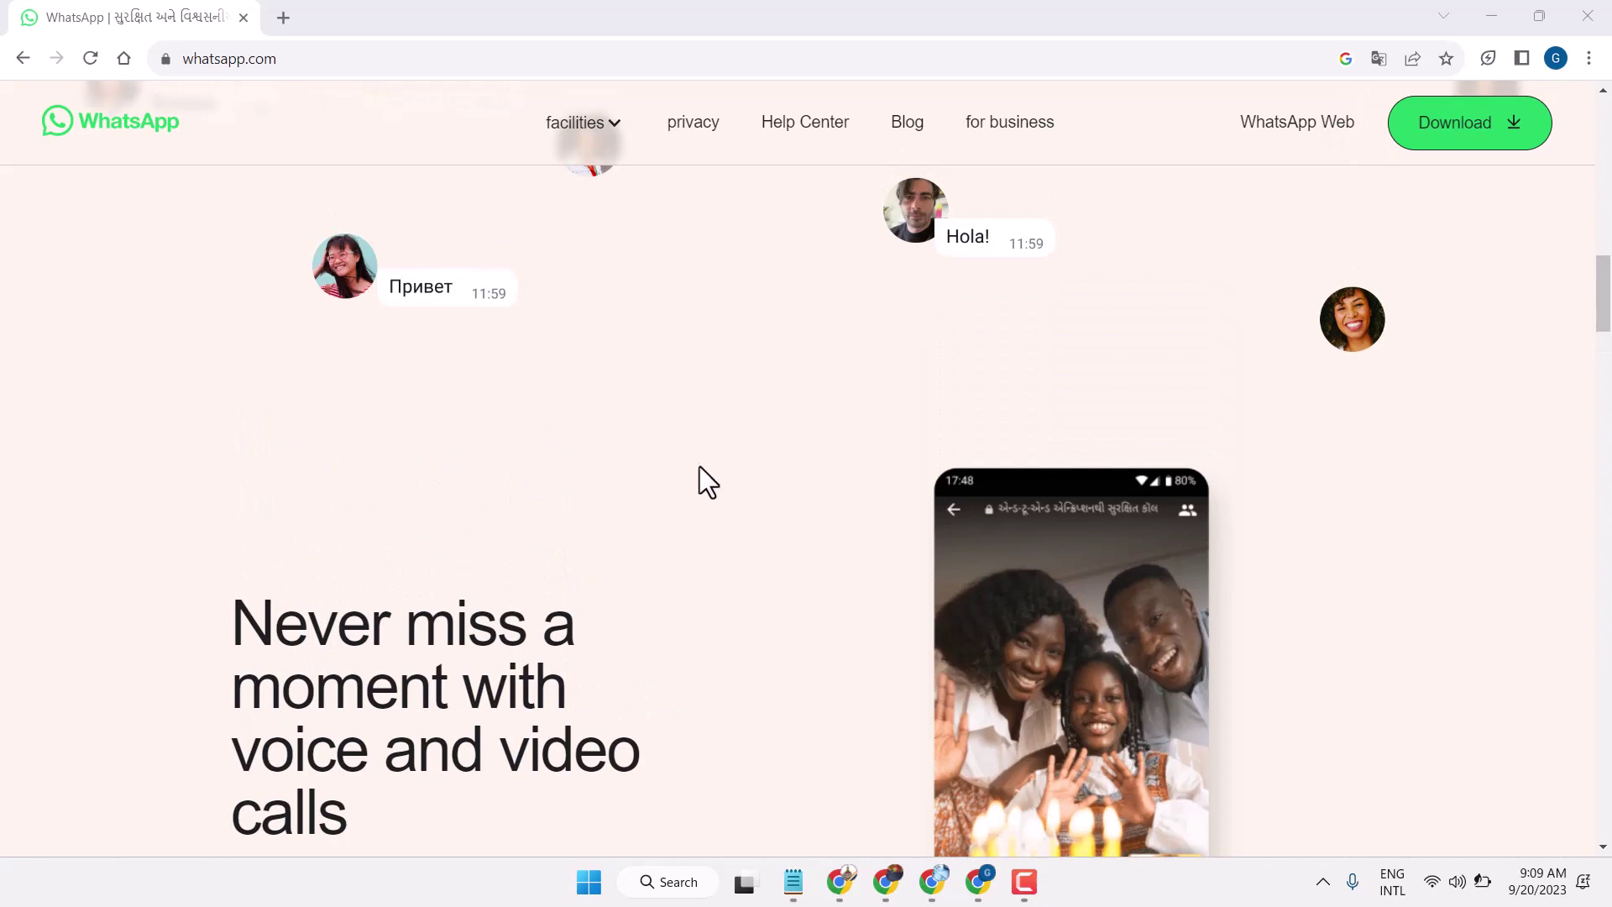
scroll(701, 469, "up", 3)
scroll(700, 469, "up", 1)
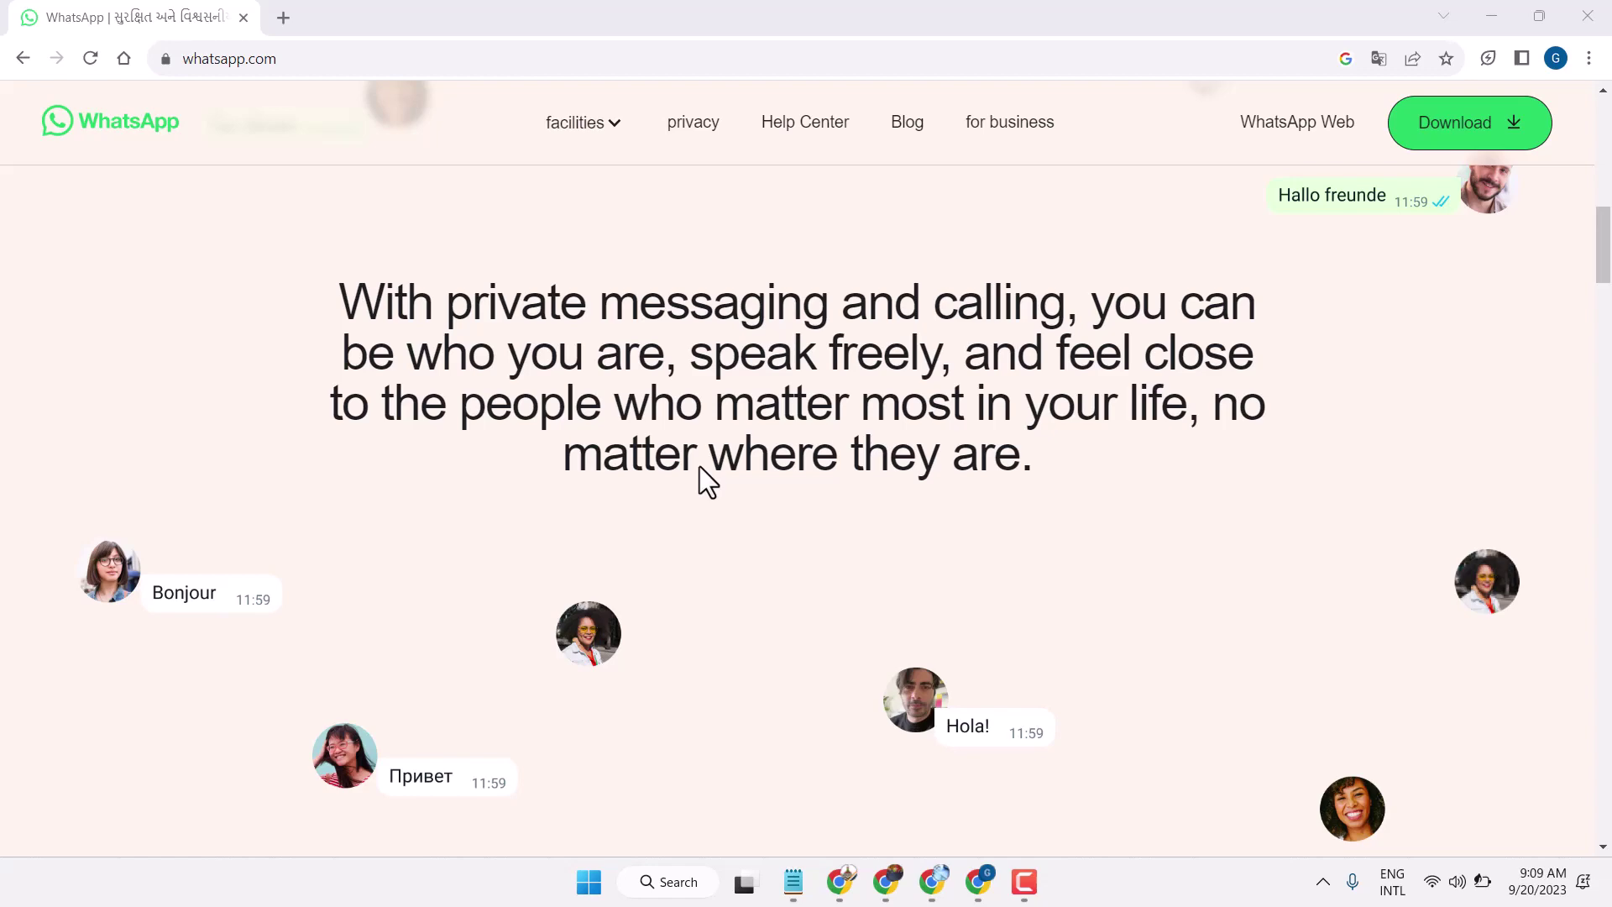
scroll(699, 465, "up", 4)
scroll(698, 466, "up", 6)
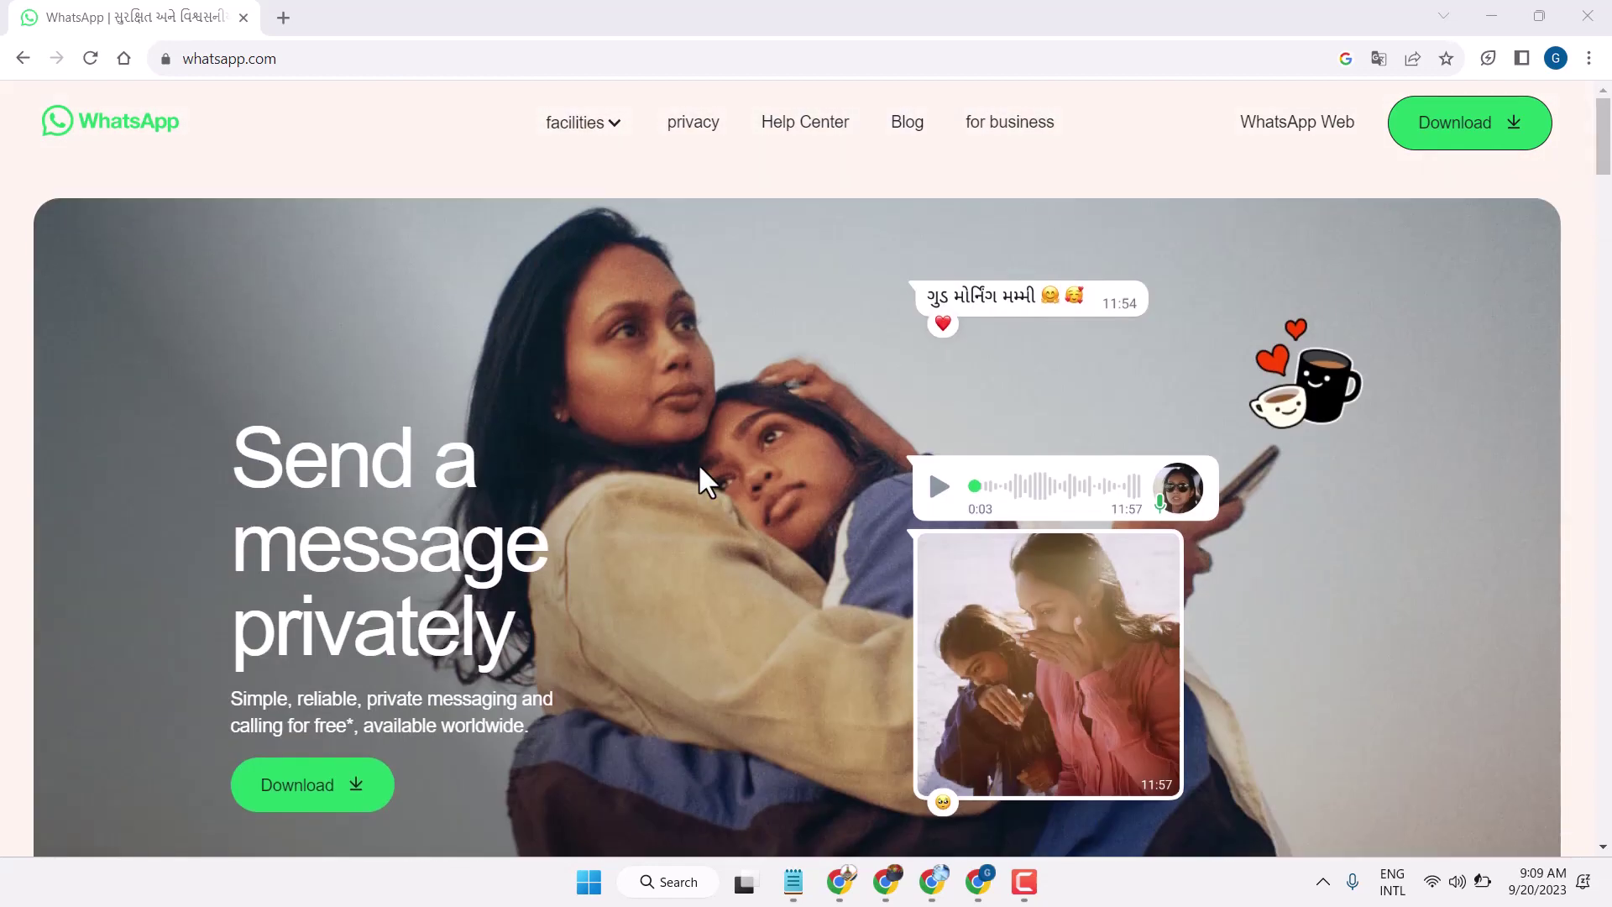
scroll(697, 462, "down", 2)
scroll(699, 466, "down", 4)
scroll(699, 466, "down", 4)
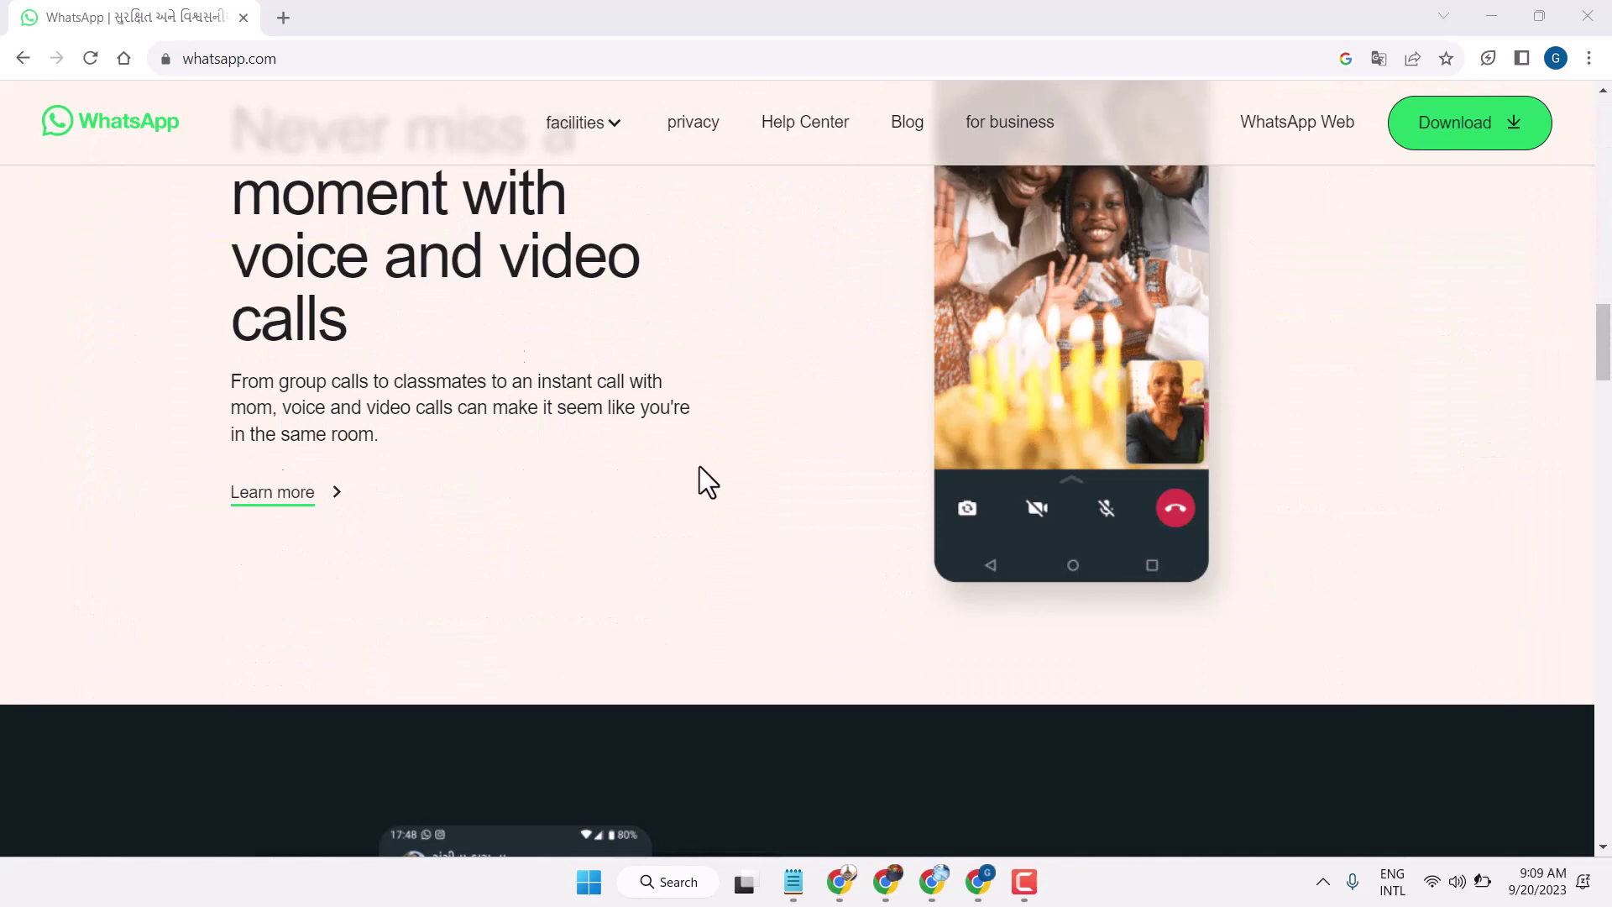
scroll(699, 466, "down", 2)
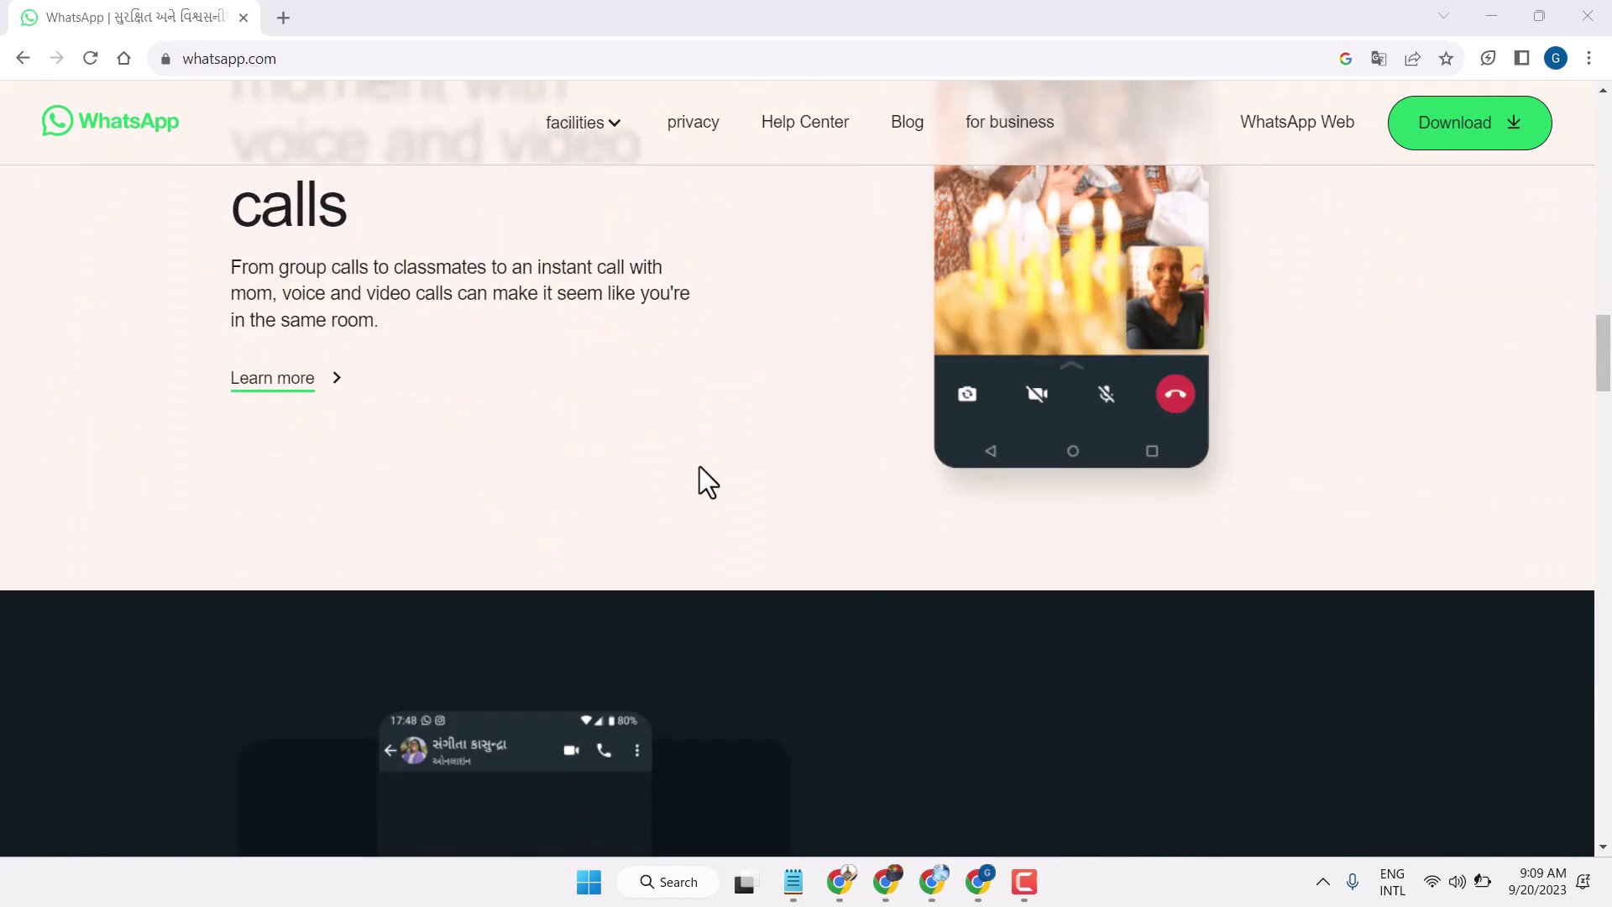
scroll(699, 467, "down", 4)
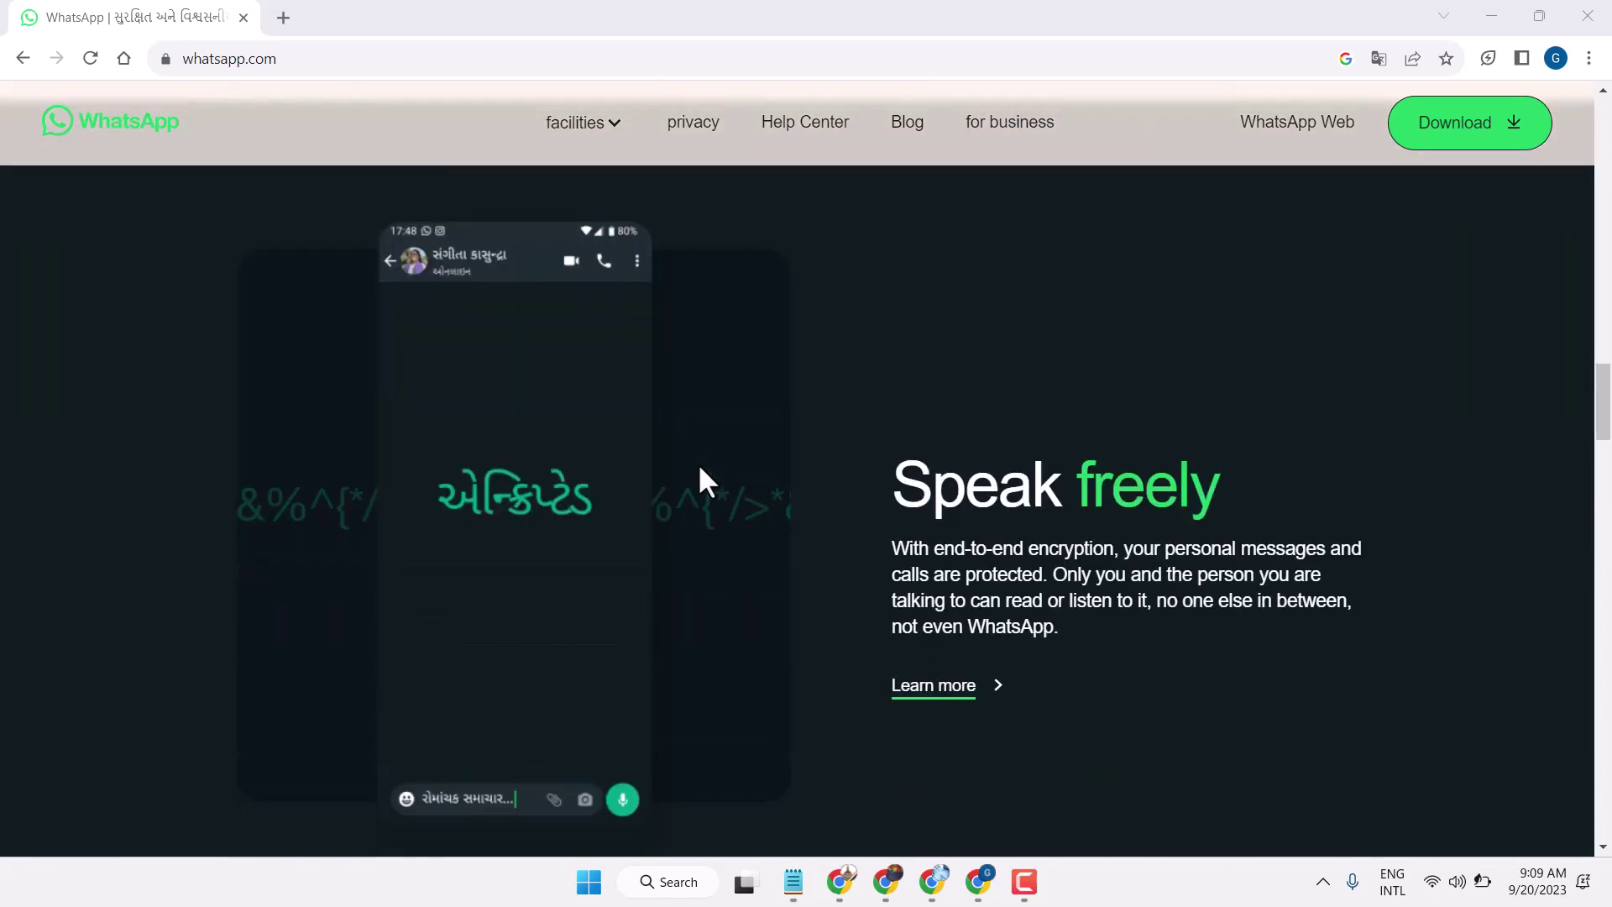
scroll(697, 463, "down", 2)
scroll(698, 462, "down", 1)
scroll(699, 466, "down", 3)
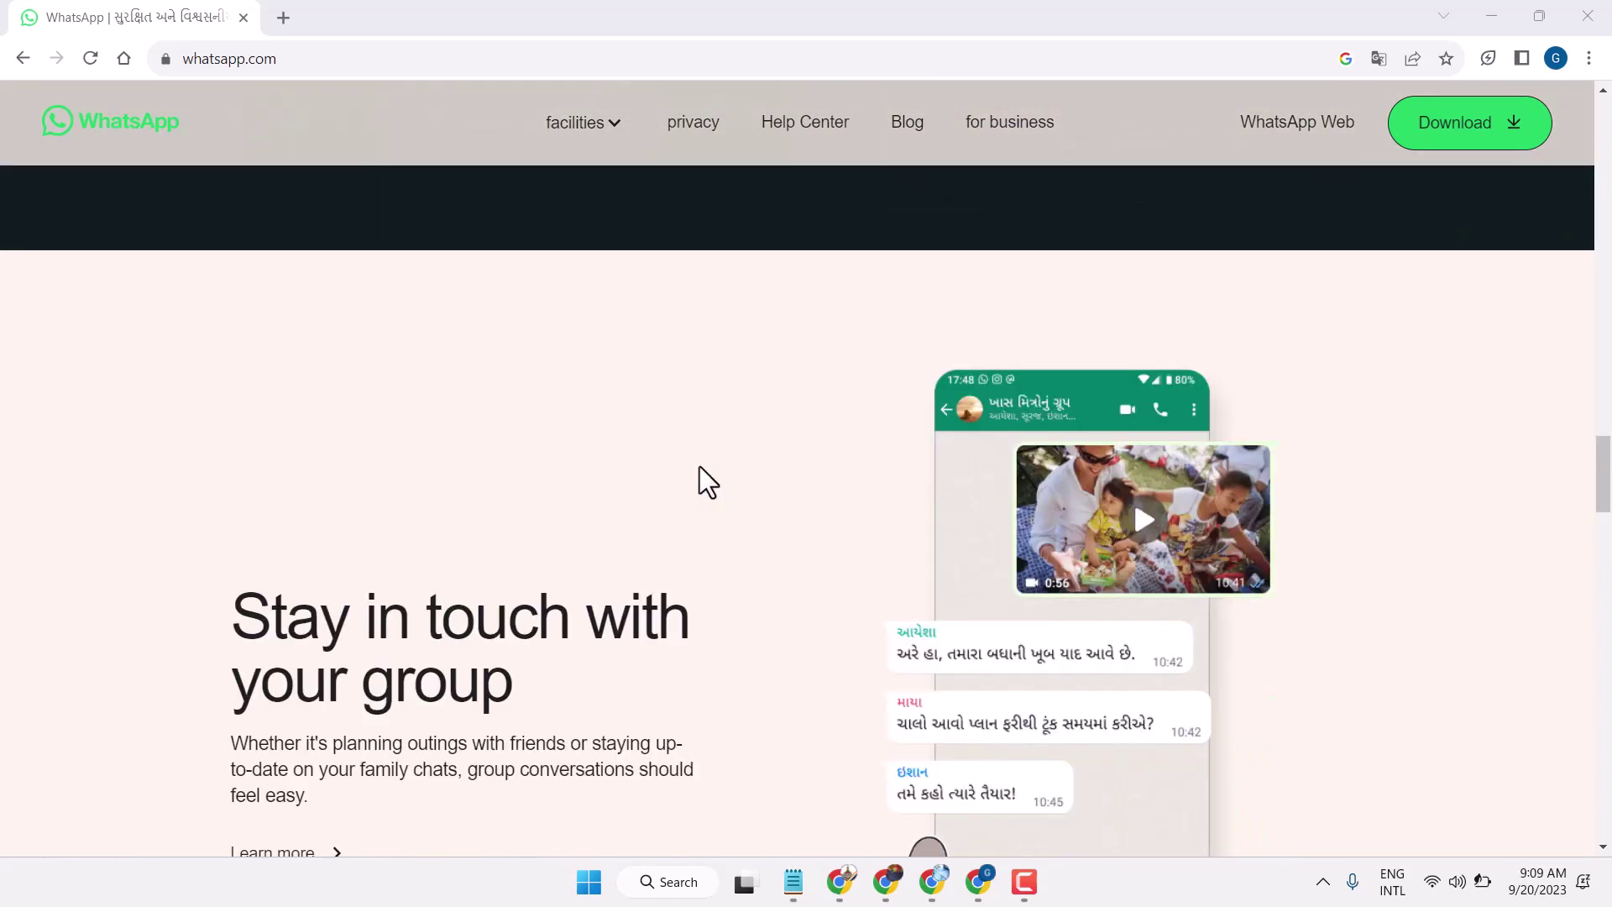
scroll(698, 466, "down", 4)
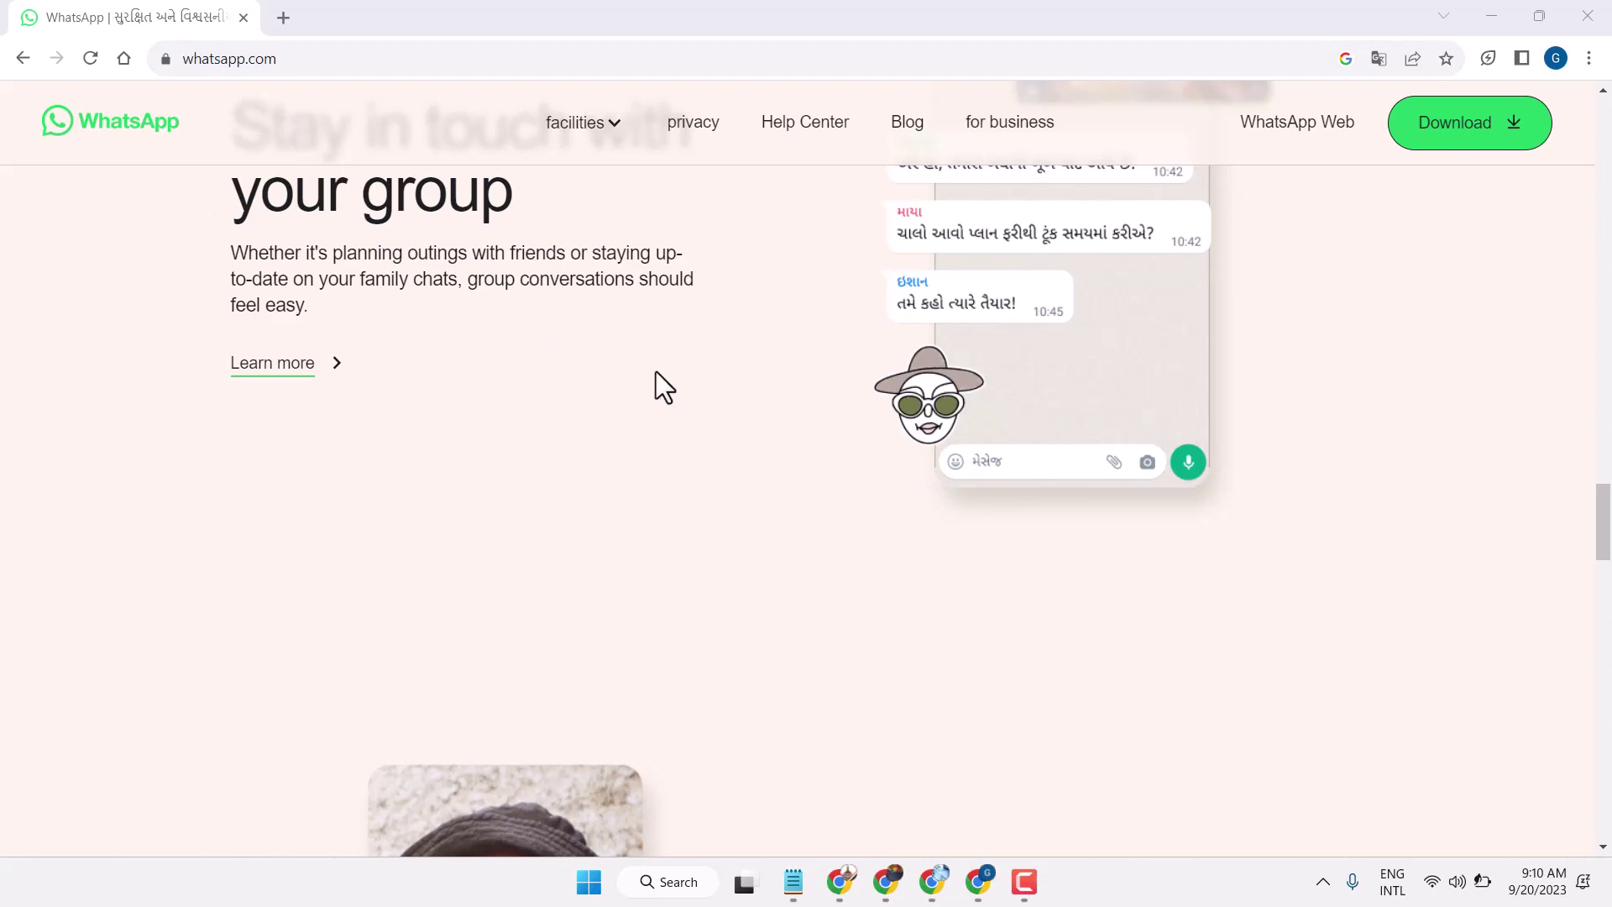
scroll(664, 387, "up", 4)
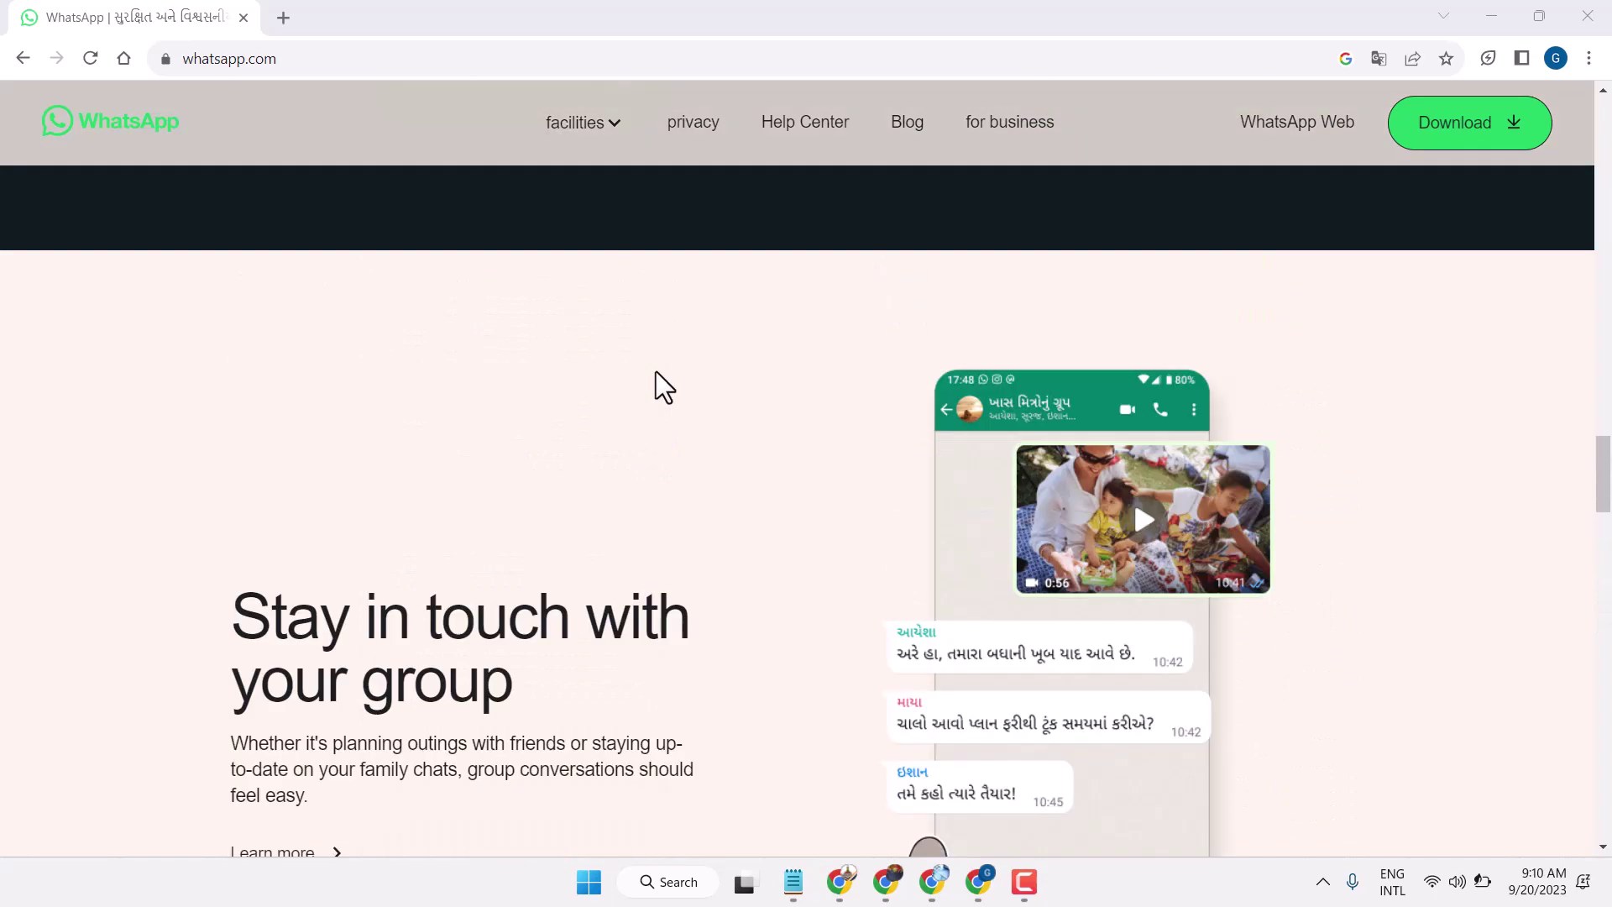